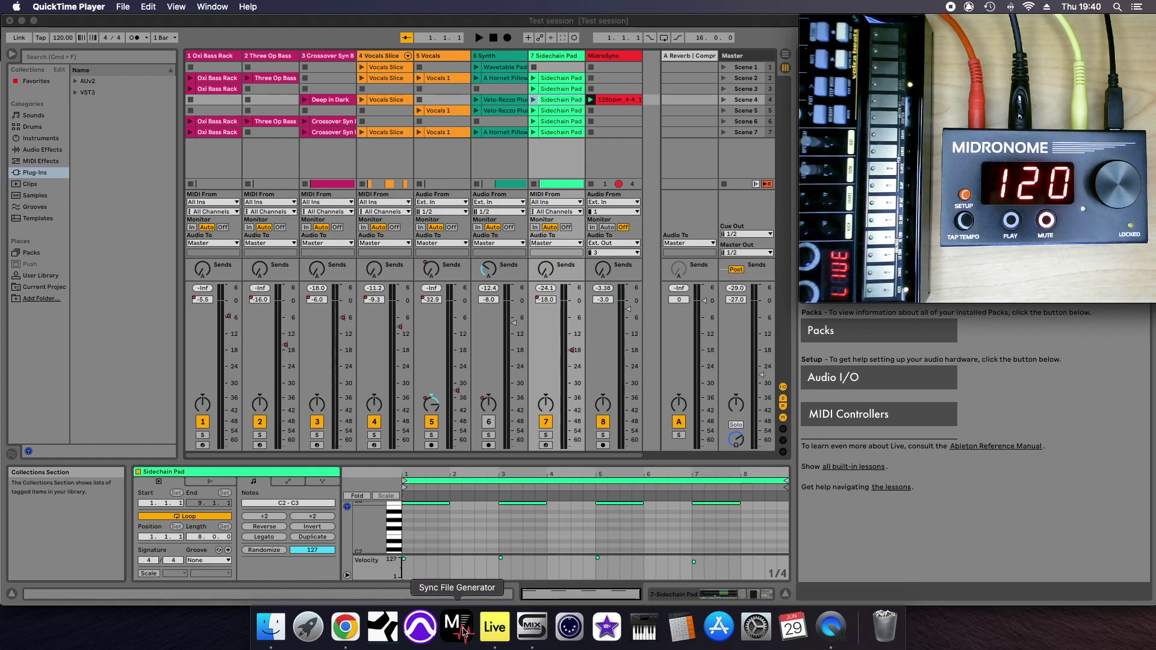
- Launch the Midronome Sync File Generator from the Dock over the Ableton session
{"action": "left_click", "coordinate": [468, 632]}
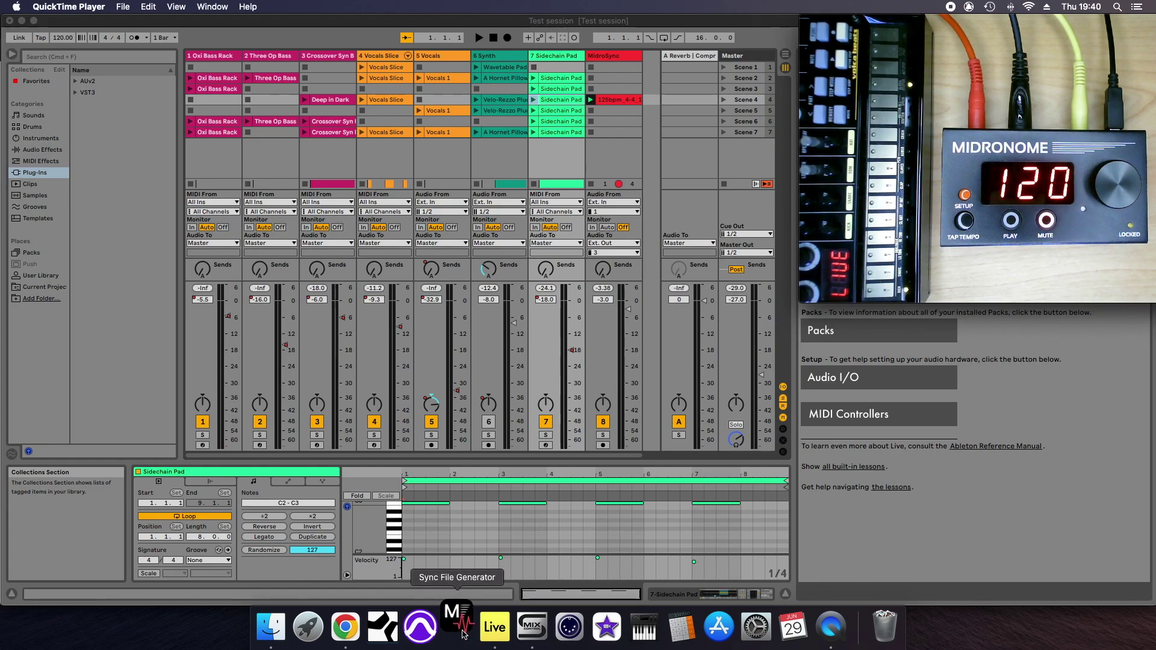
- Add tempo rows, then remove the extra one so three rows remain
{"action": "left_click_drag", "start_coordinate": [545, 94], "coordinate": [509, 99]}
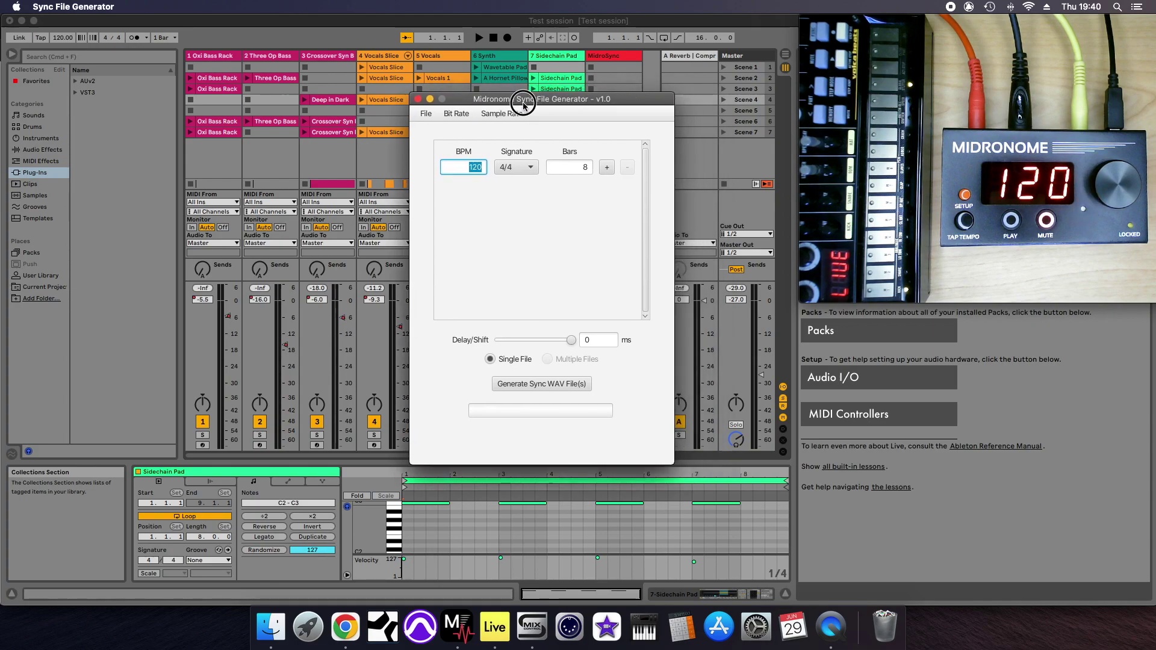
{"action": "left_click", "coordinate": [582, 242]}
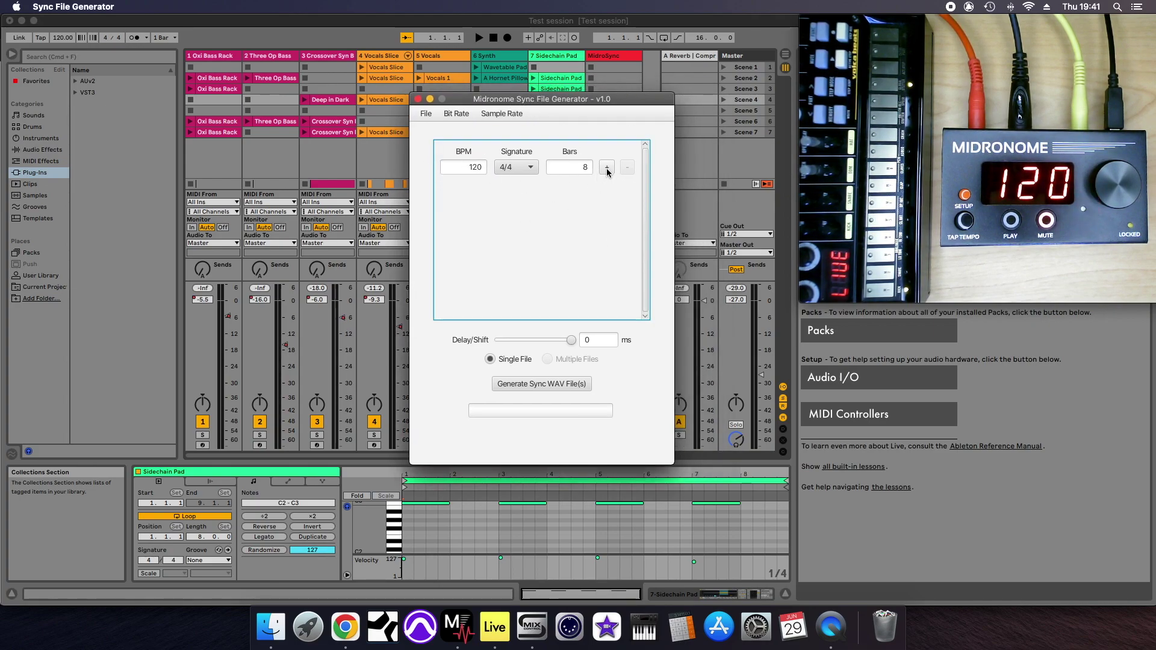
{"action": "left_click", "coordinate": [608, 168]}
{"action": "left_click", "coordinate": [607, 170]}
{"action": "left_click", "coordinate": [608, 169]}
{"action": "left_click", "coordinate": [626, 185]}
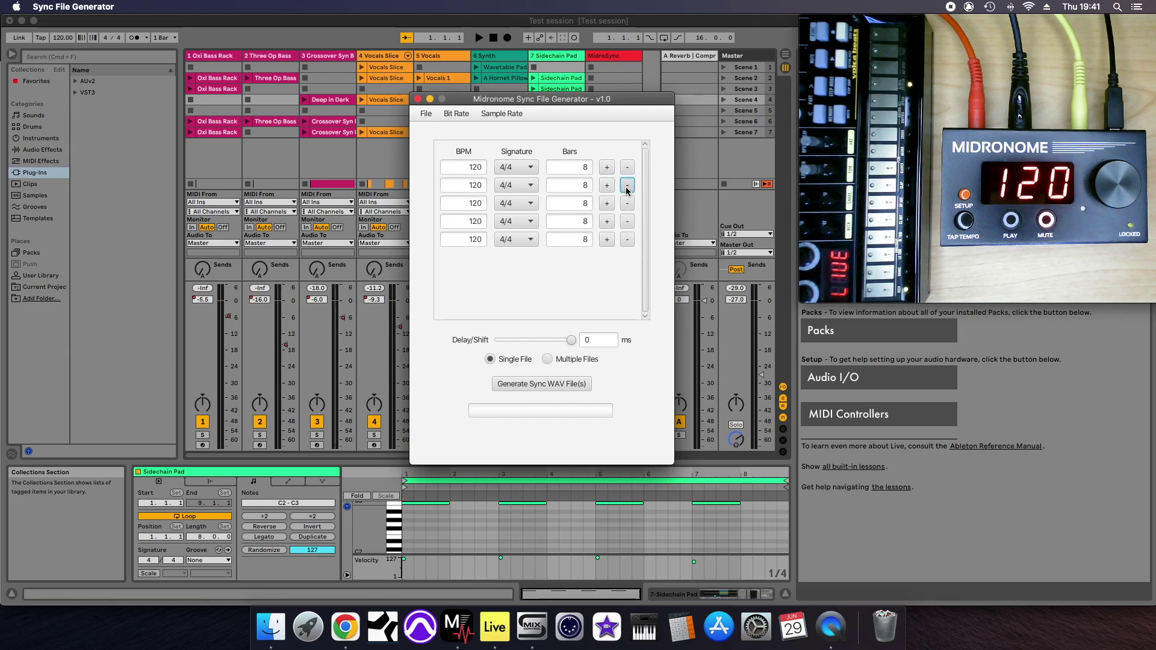
- Give rows two and three 135 and 110 BPM at 4/4, 8 bars, with multiple-file output
{"action": "left_click", "coordinate": [465, 184]}
{"action": "left_click", "coordinate": [515, 184]}
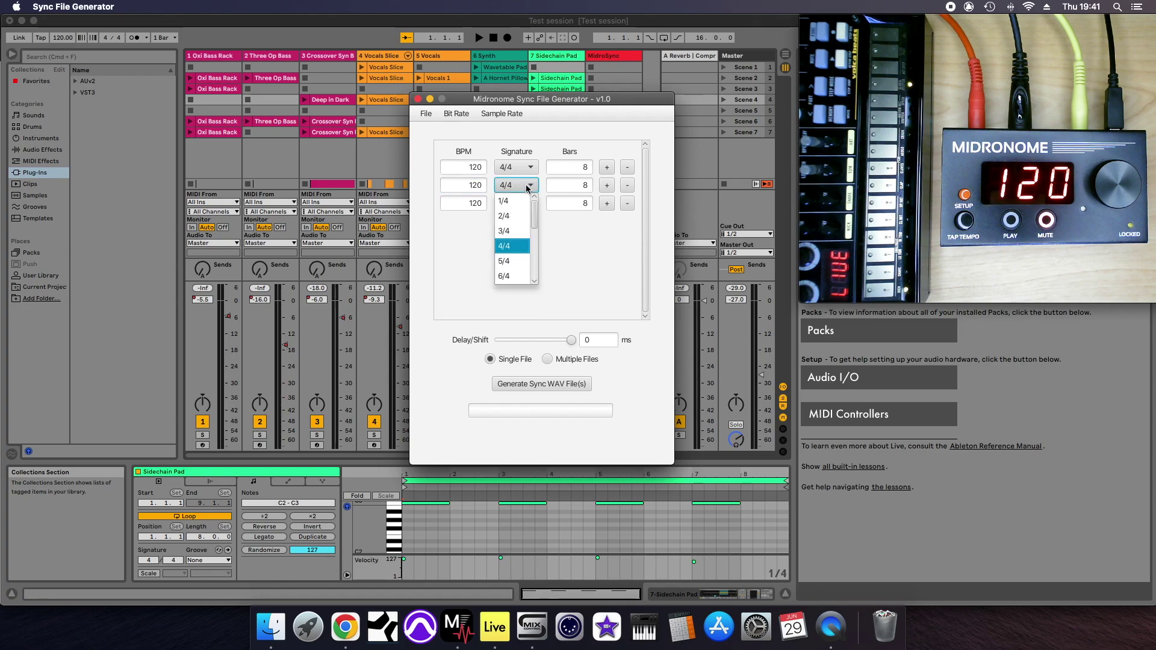
{"action": "left_click", "coordinate": [527, 184]}
{"action": "left_click_drag", "start_coordinate": [574, 186], "coordinate": [604, 187]}
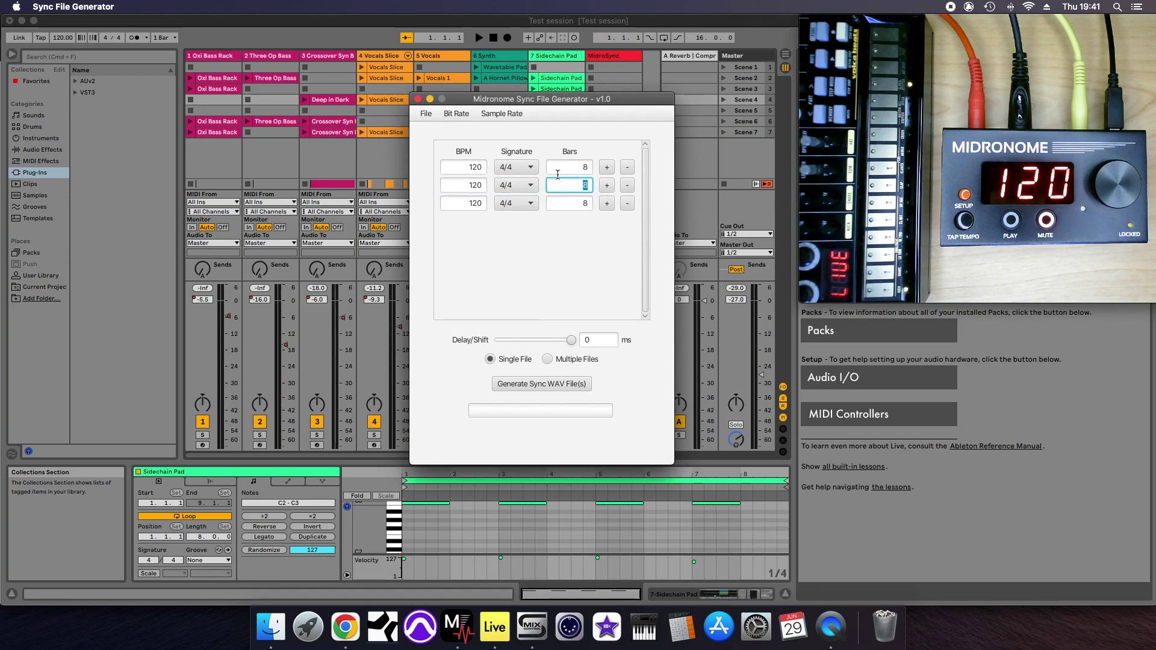
{"action": "left_click", "coordinate": [565, 221]}
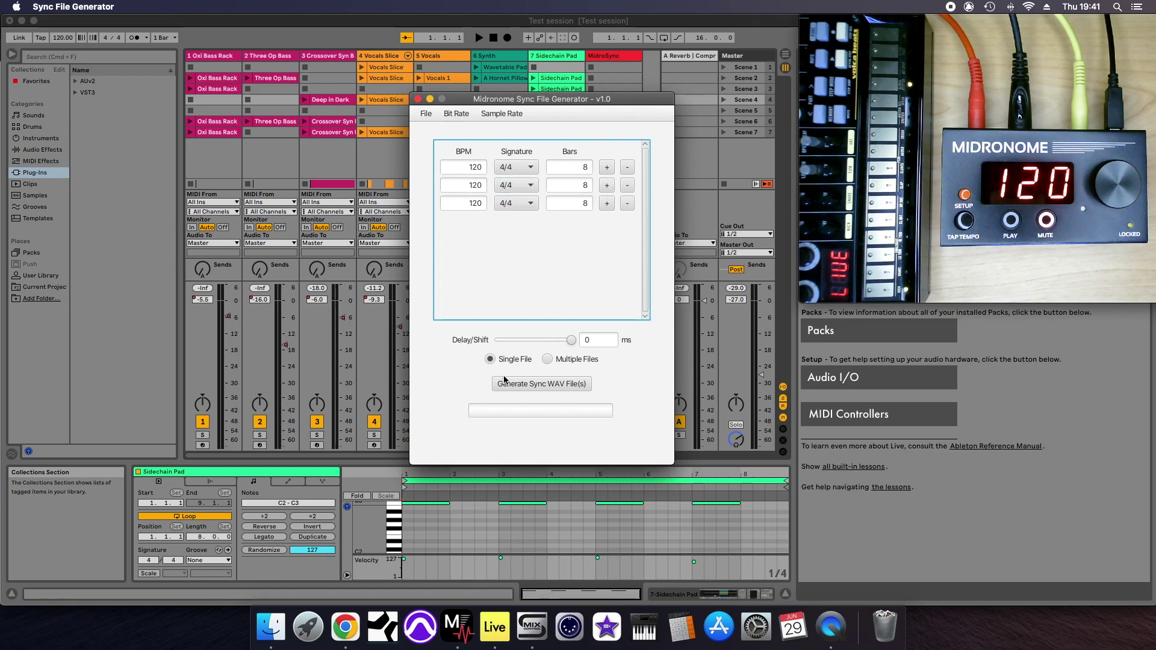
{"action": "left_click", "coordinate": [525, 186]}
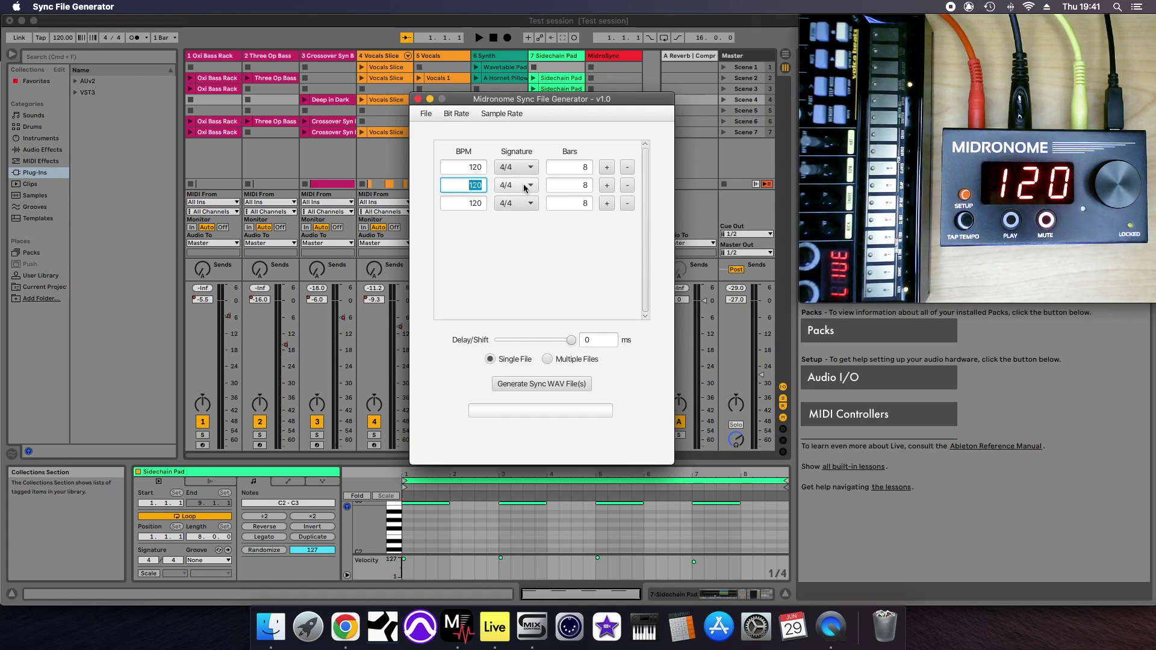
{"action": "left_click", "coordinate": [463, 185]}
{"action": "type", "text": "135"}
{"action": "key", "text": "Tab"}
{"action": "type", "text": "110"}
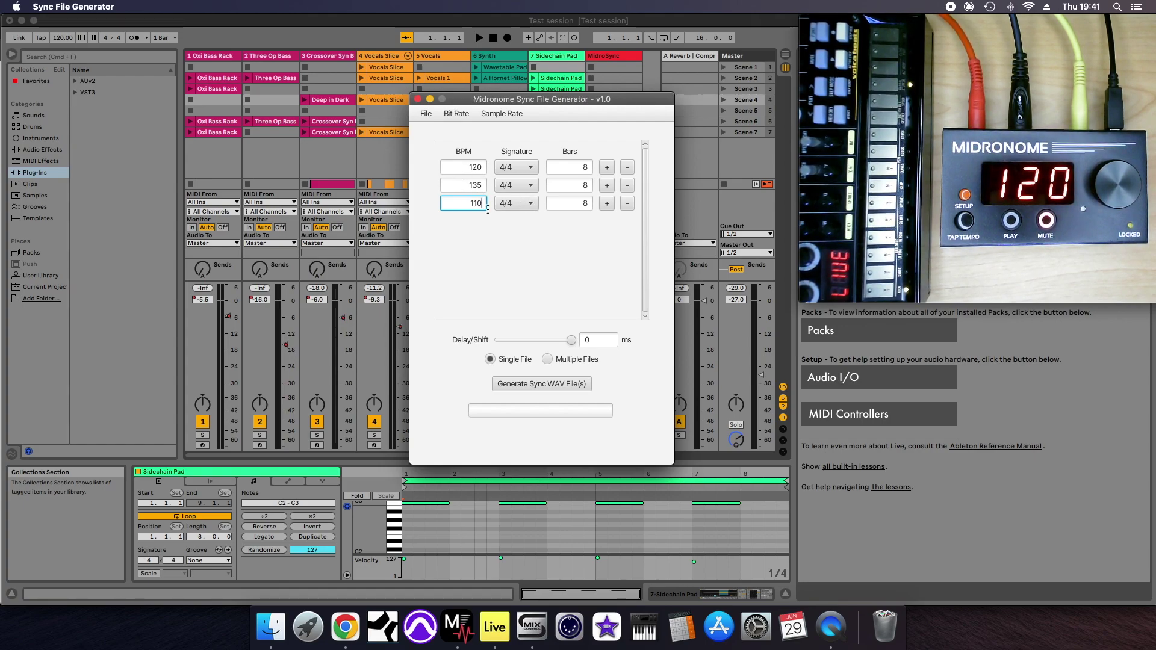
{"action": "left_click", "coordinate": [569, 362]}
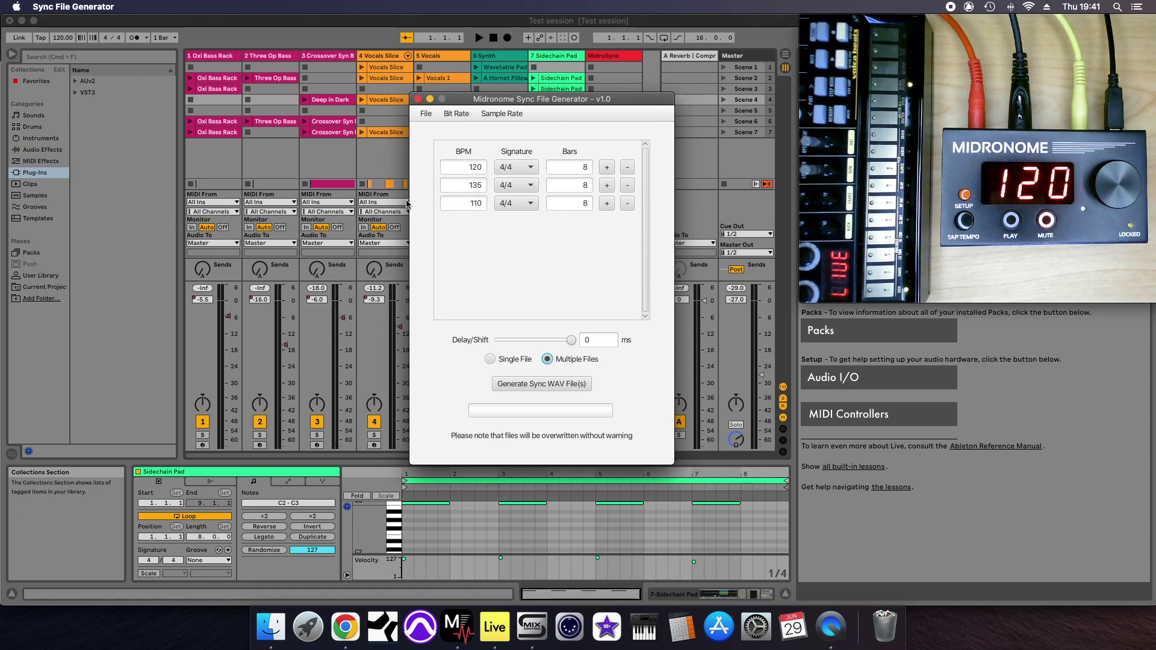
- Set the delay/shift to -38 ms and view the bit-depth options with 24-bit checked
{"action": "mouse_move", "coordinate": [571, 340]}
{"action": "left_mouse_down"}
{"action": "mouse_move", "coordinate": [525, 345]}
{"action": "mouse_move", "coordinate": [551, 344]}
{"action": "left_mouse_up"}
{"action": "left_click", "coordinate": [456, 113]}
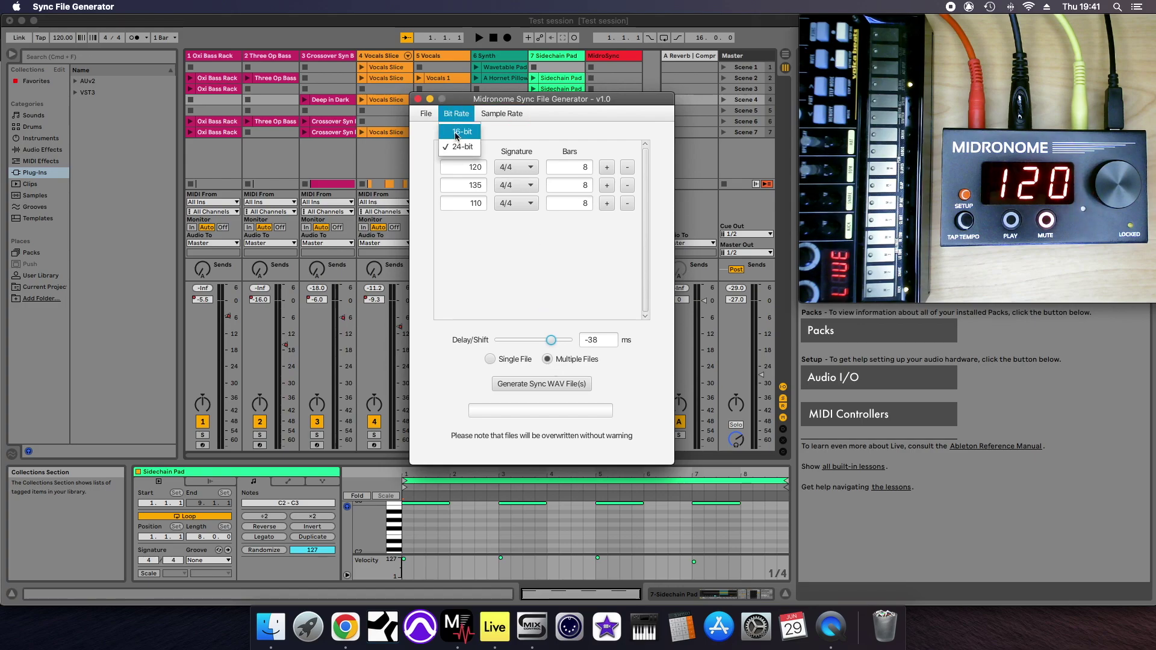
{"action": "left_click", "coordinate": [503, 113]}
{"action": "left_click", "coordinate": [456, 112]}
{"action": "left_click", "coordinate": [492, 114]}
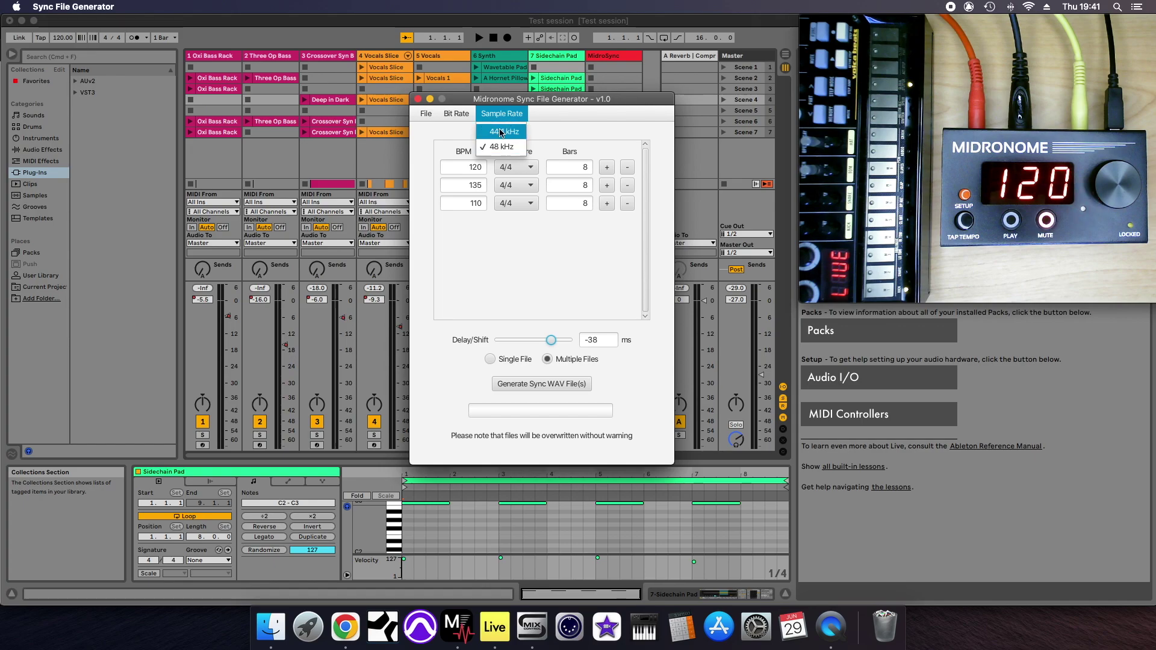
{"action": "left_click", "coordinate": [564, 132]}
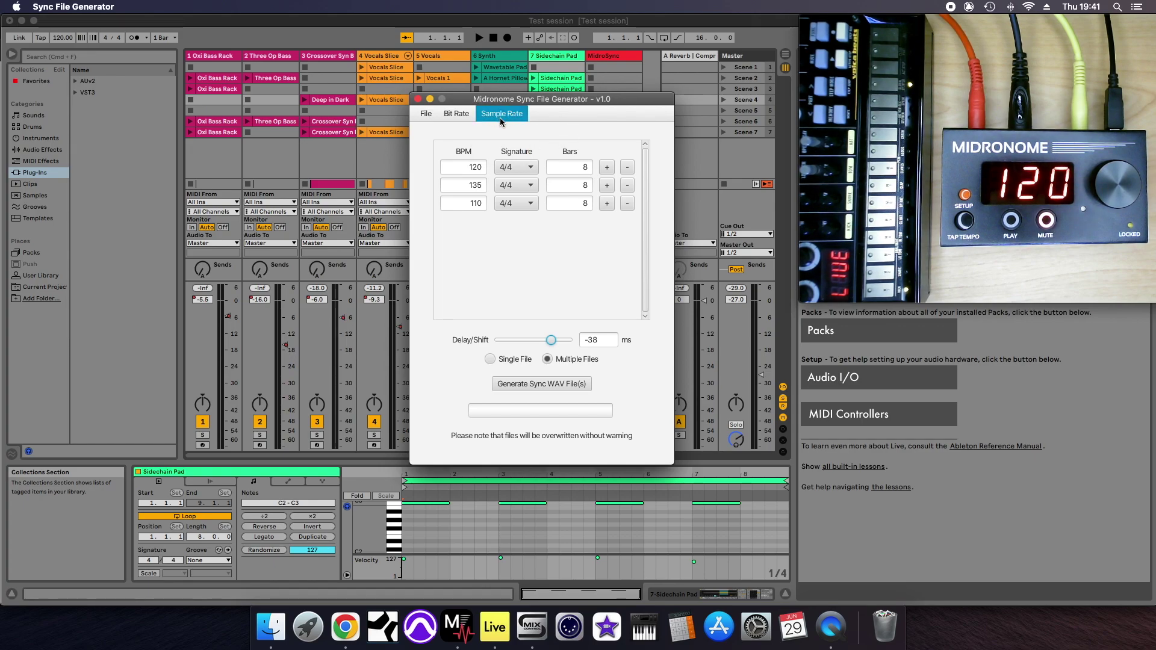
{"action": "left_click", "coordinate": [457, 114]}
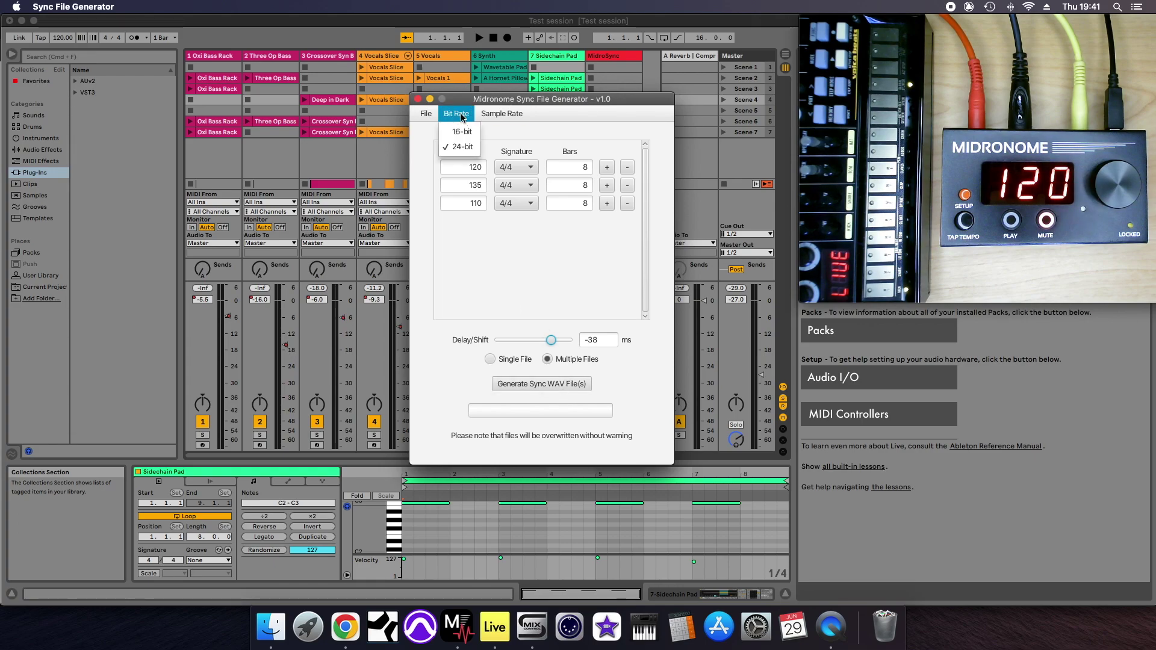
{"action": "left_click", "coordinate": [471, 148]}
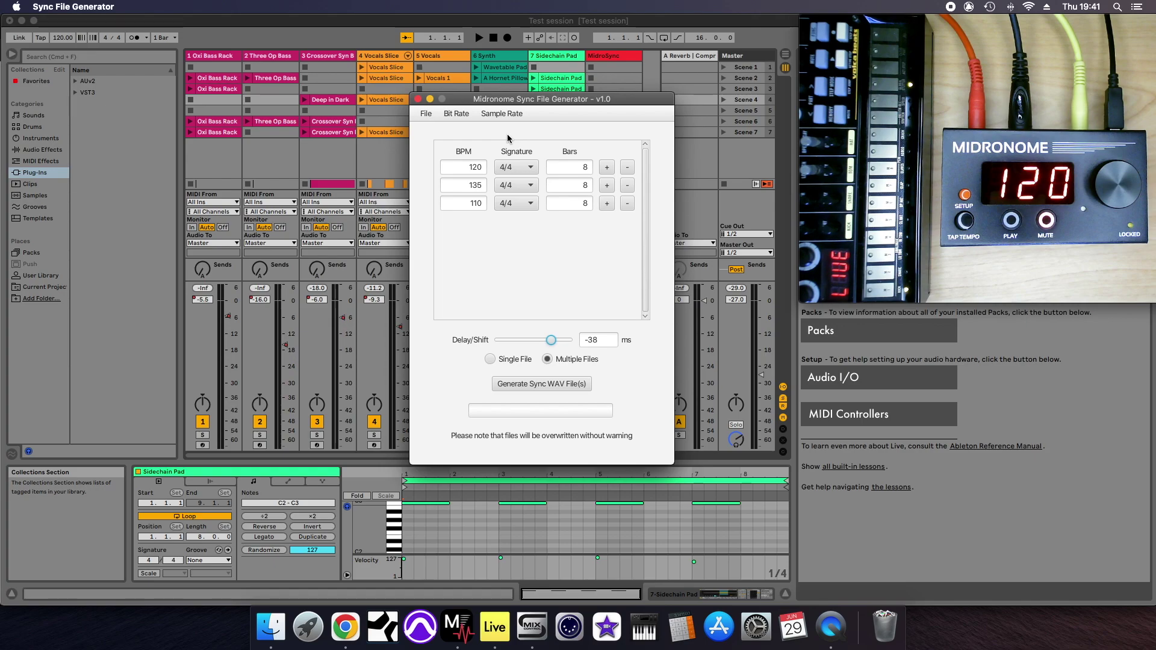
- Confirm 24-bit depth and save the current settings as preset.txt
{"action": "left_click", "coordinate": [421, 117]}
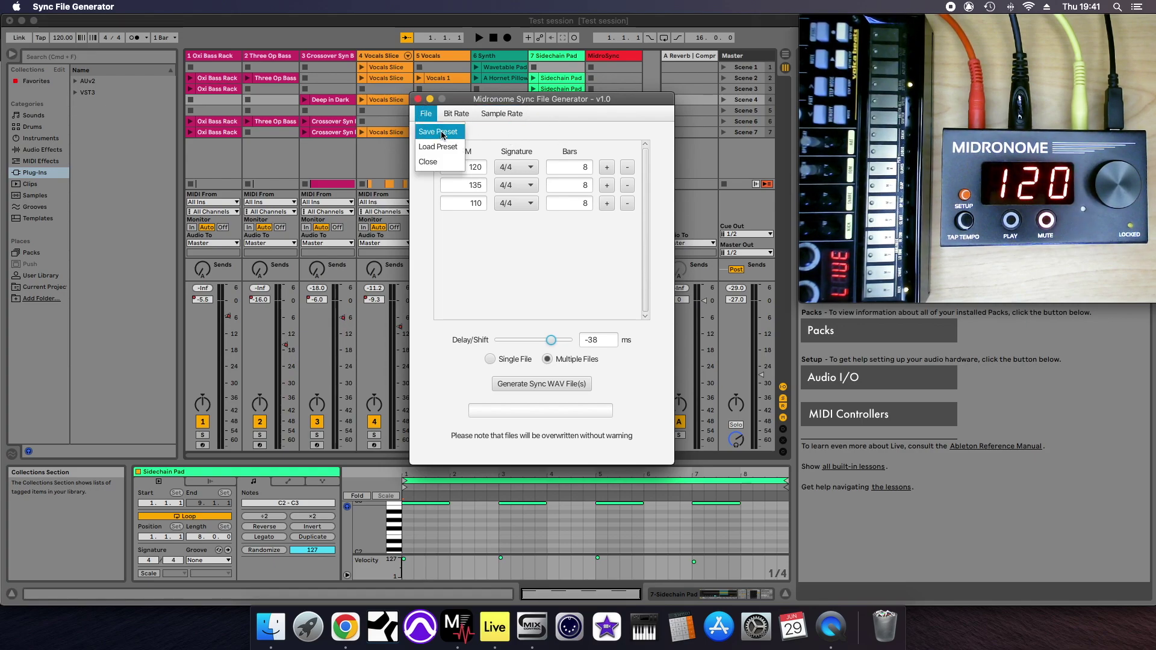
{"action": "left_click", "coordinate": [594, 133]}
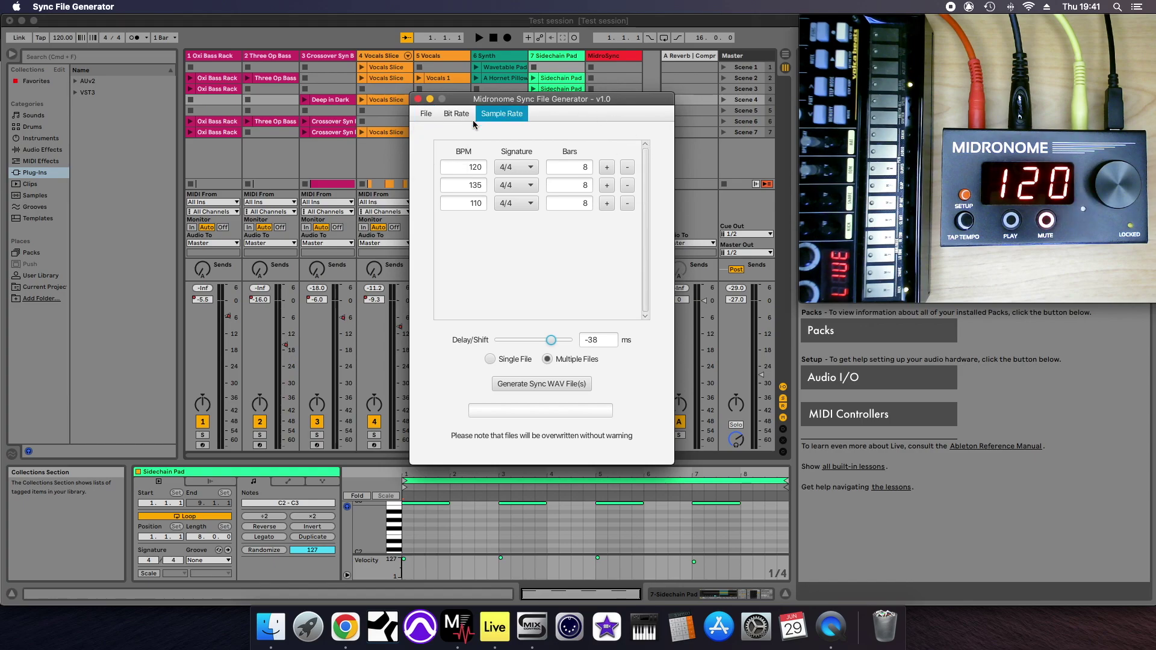
{"action": "left_click", "coordinate": [456, 112]}
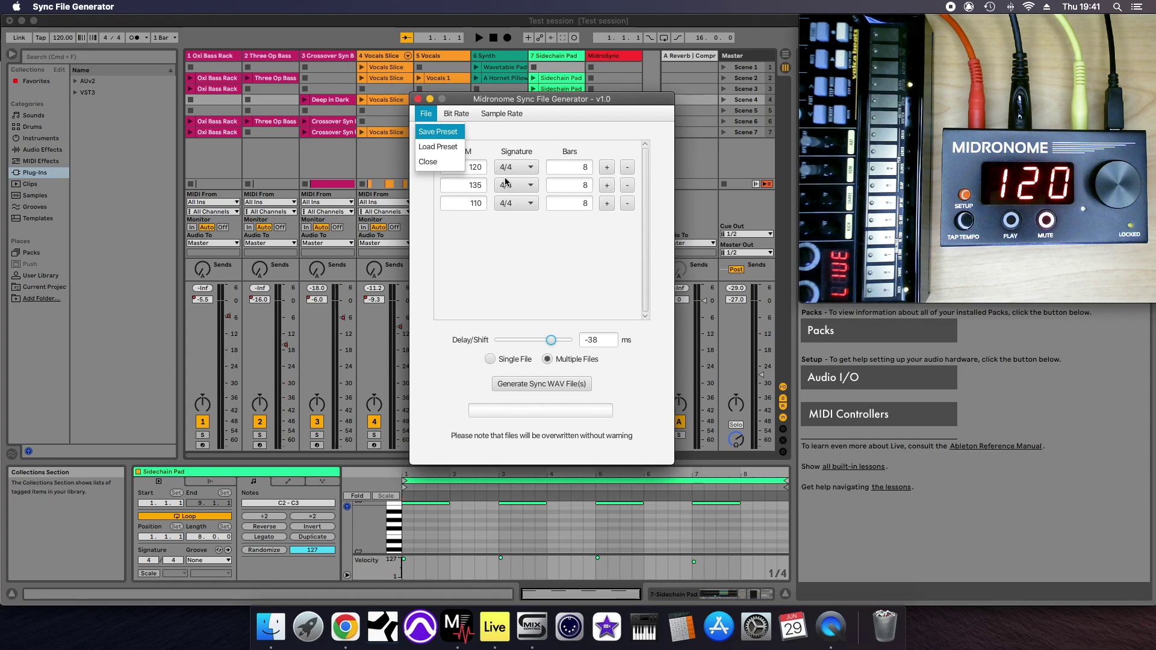
{"action": "left_click", "coordinate": [469, 165]}
{"action": "left_click", "coordinate": [603, 184]}
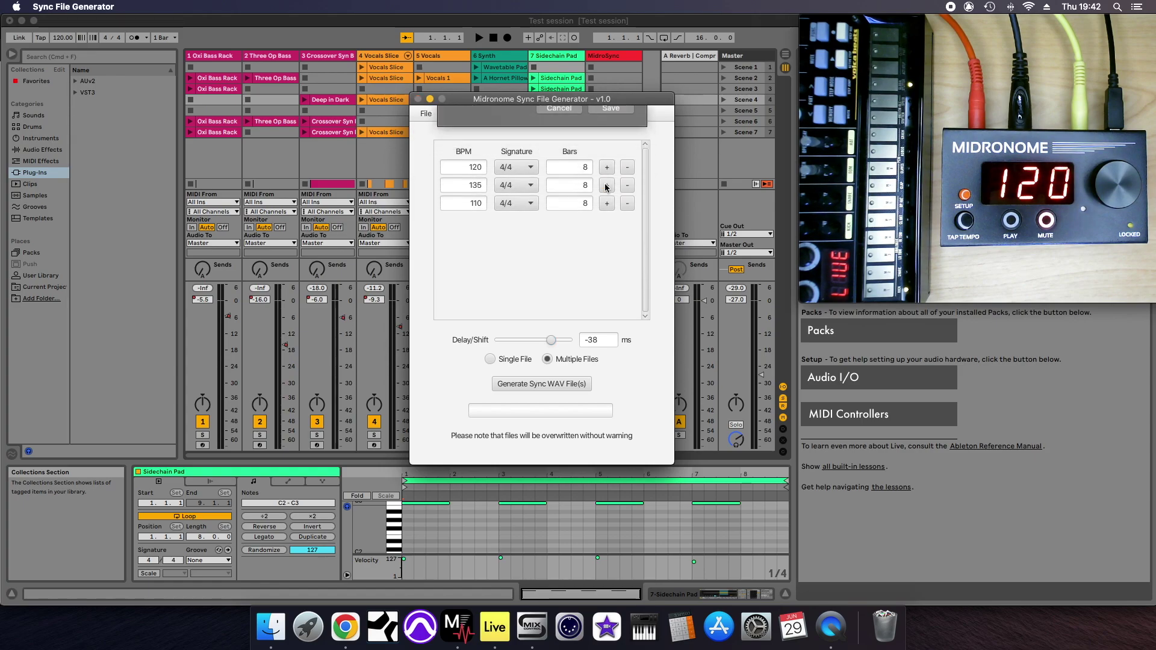
- Open a Finder window on Downloads and select preset.txt
{"action": "left_click", "coordinate": [270, 627]}
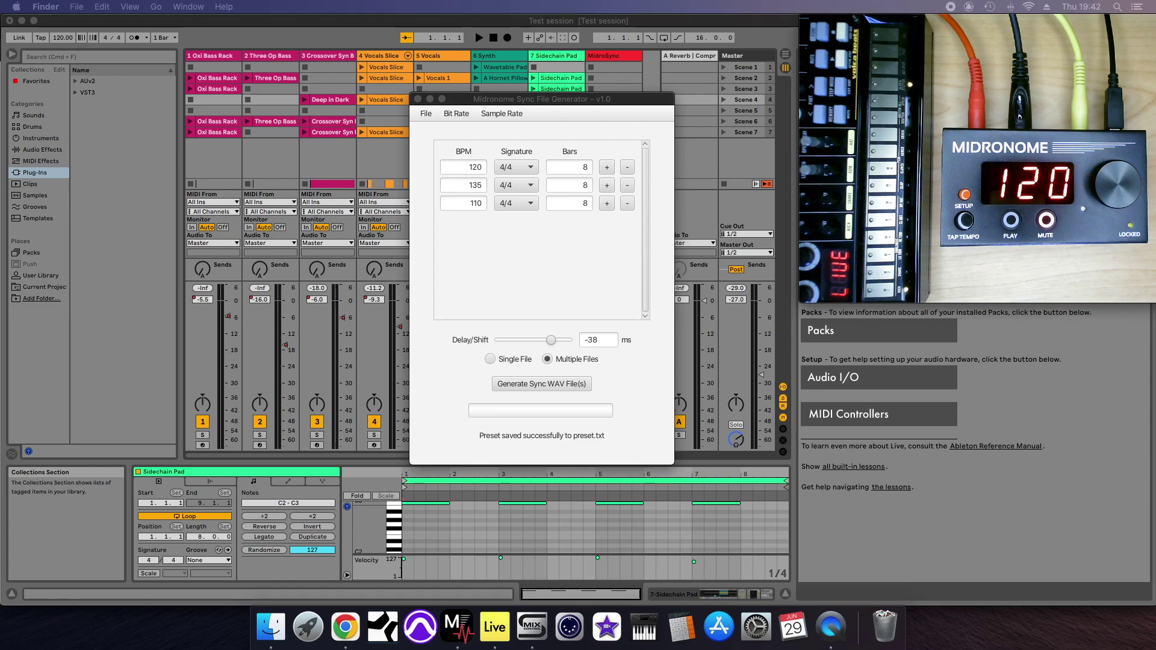
{"action": "key", "text": "super+n"}
{"action": "left_click", "coordinate": [263, 225]}
- Quick Look preset.txt to verify the three BPM rows and -38 ms delay, then return to the generator
{"action": "key", "text": "space"}
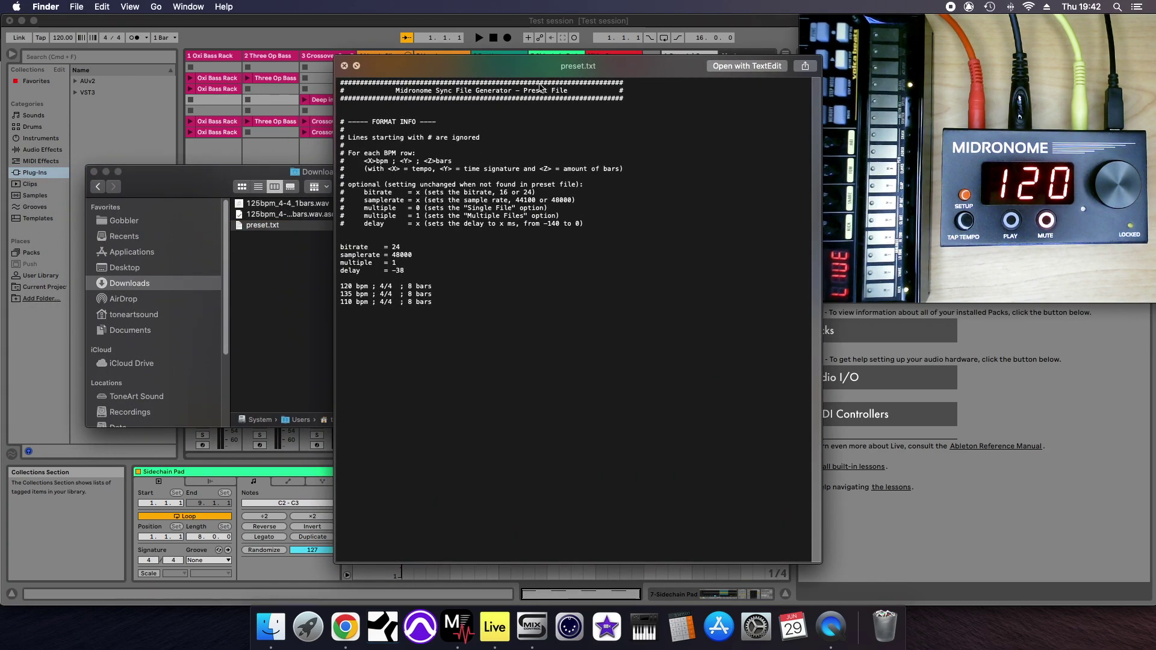
{"action": "left_click_drag", "start_coordinate": [379, 243], "coordinate": [433, 271]}
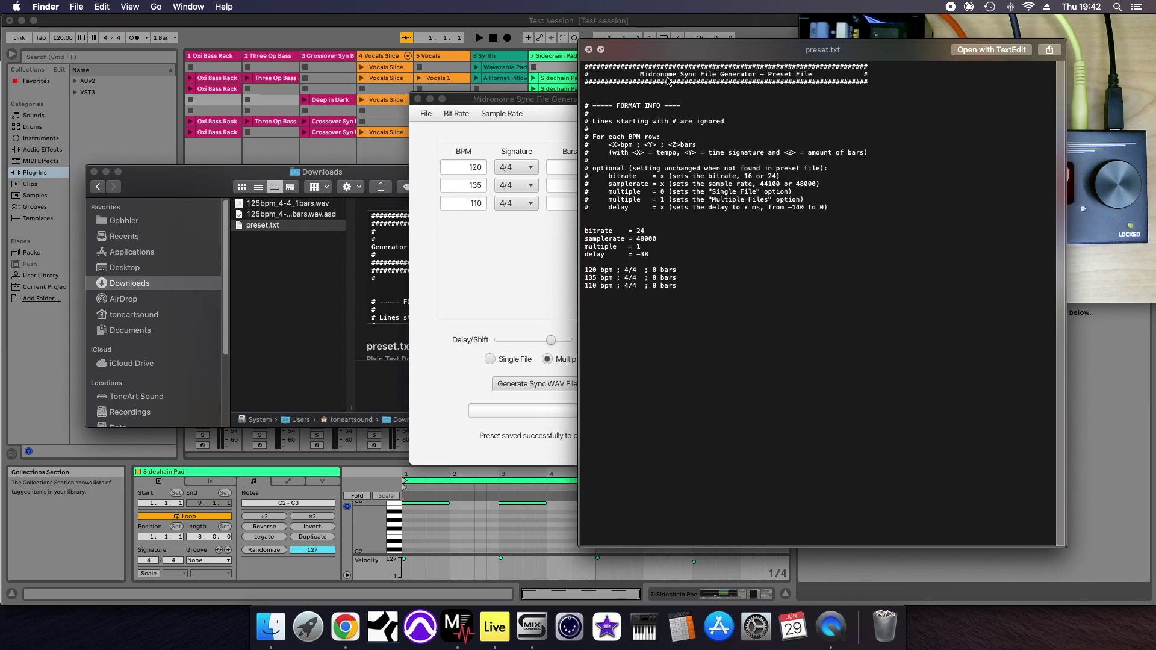
{"action": "left_click", "coordinate": [589, 49]}
{"action": "left_click", "coordinate": [564, 251]}
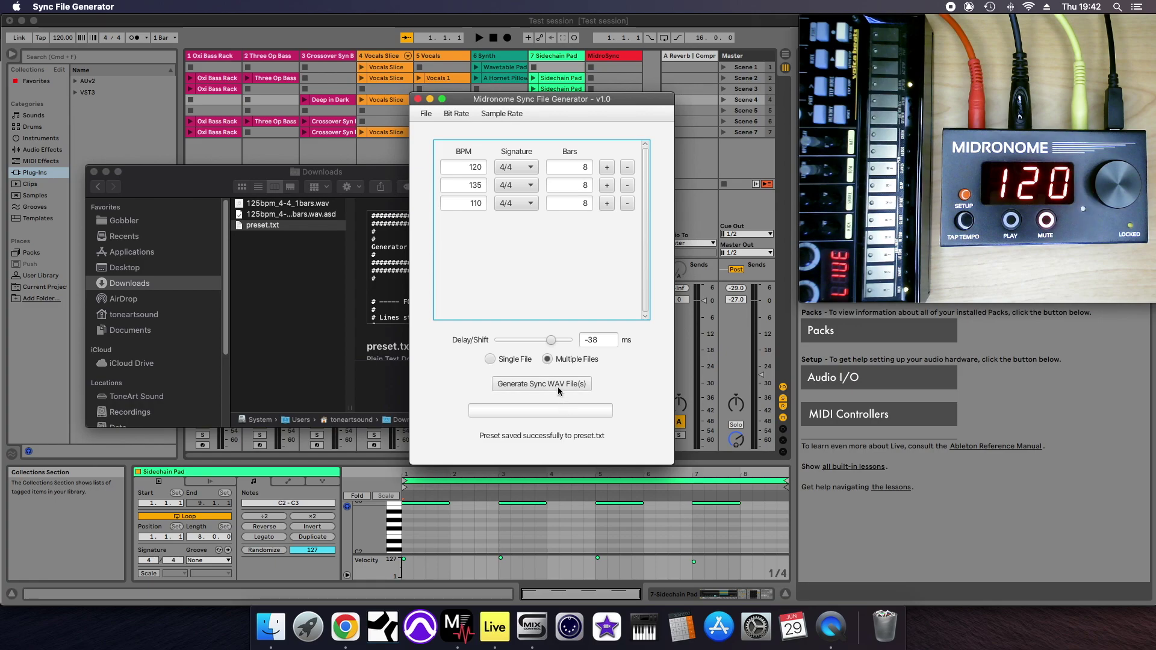
{"action": "left_click", "coordinate": [559, 388]}
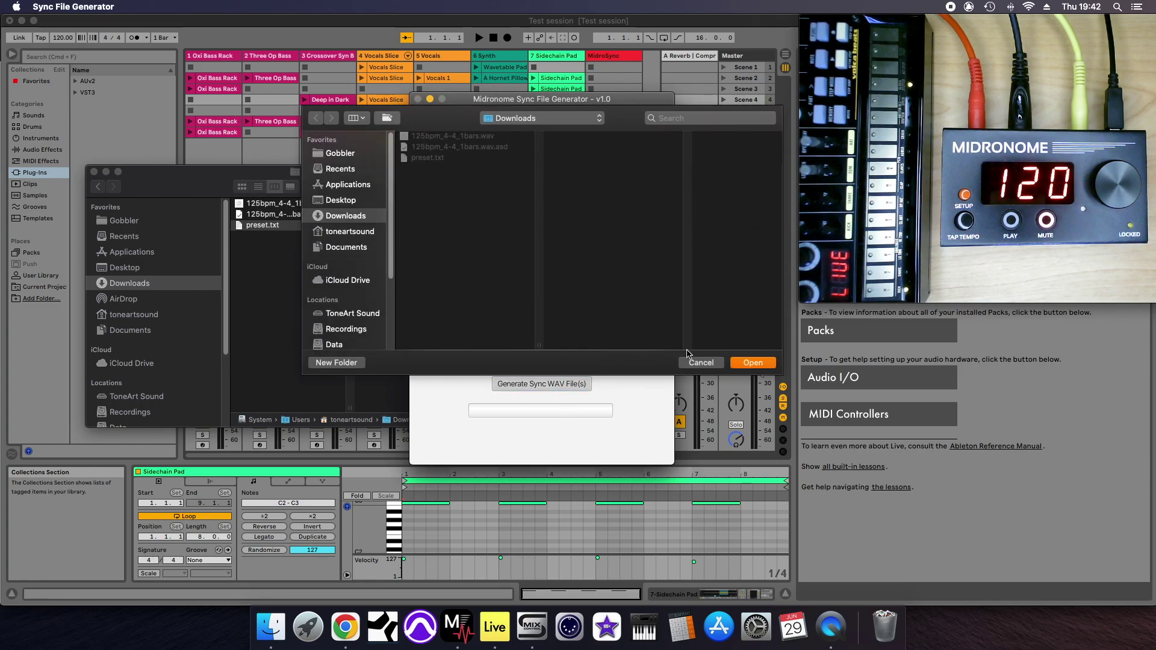
{"action": "left_click", "coordinate": [701, 363]}
{"action": "left_click", "coordinate": [557, 384]}
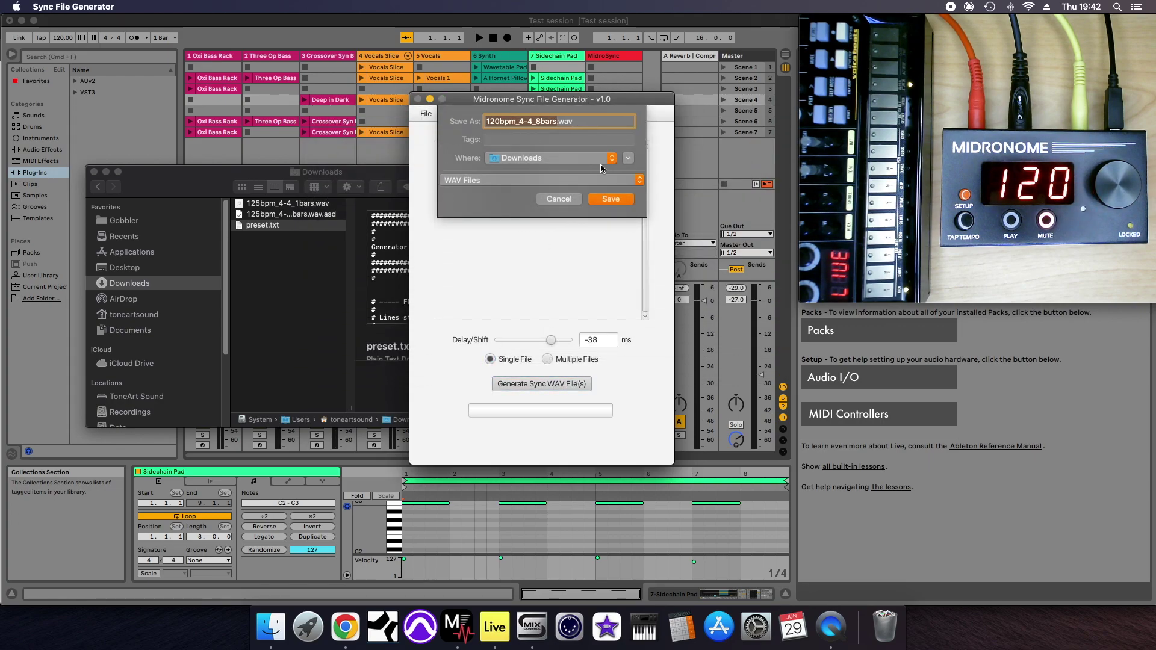
{"action": "left_click", "coordinate": [558, 200]}
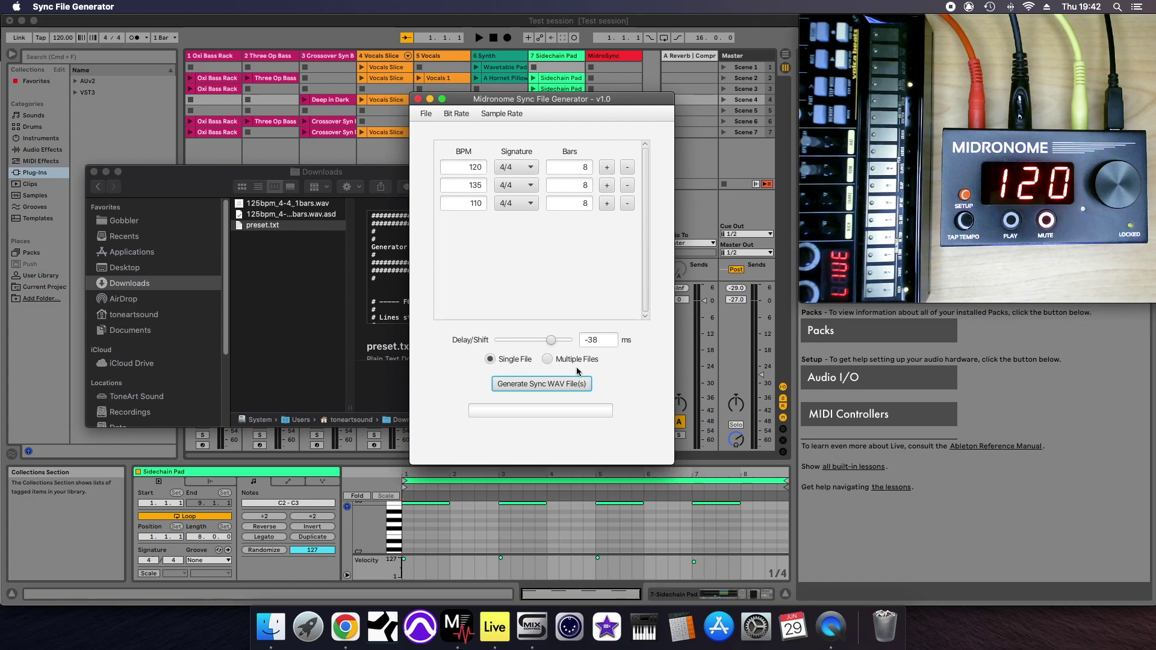
{"action": "left_click", "coordinate": [548, 361]}
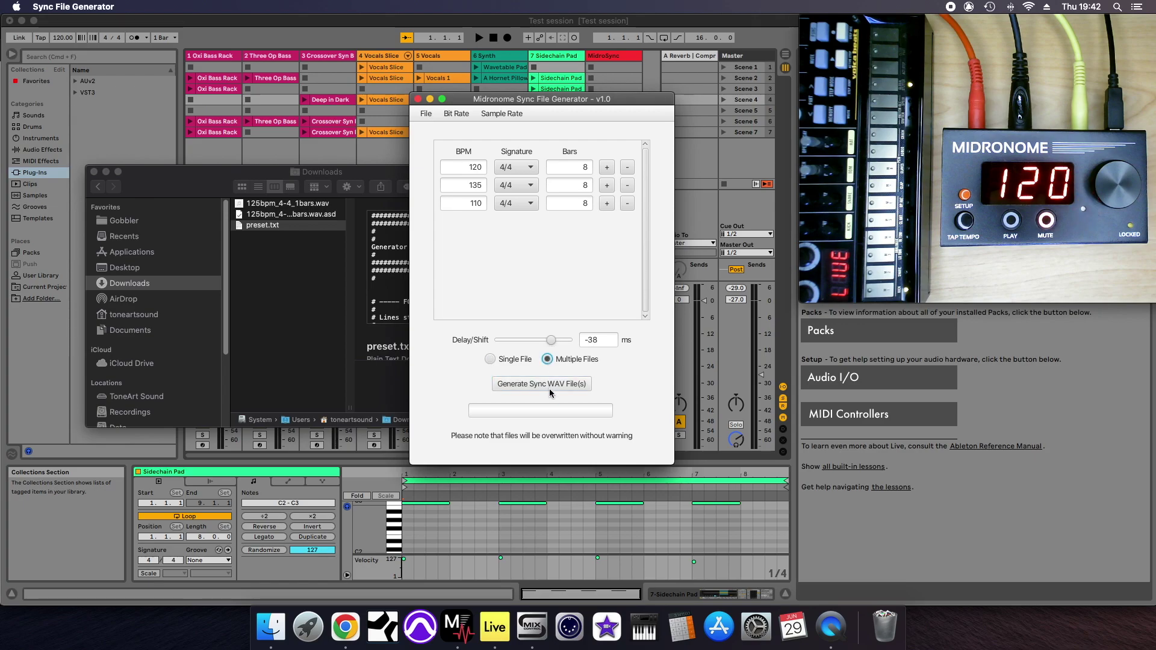
- Start generating the sync WAV files into the Downloads folder
{"action": "left_click", "coordinate": [547, 384]}
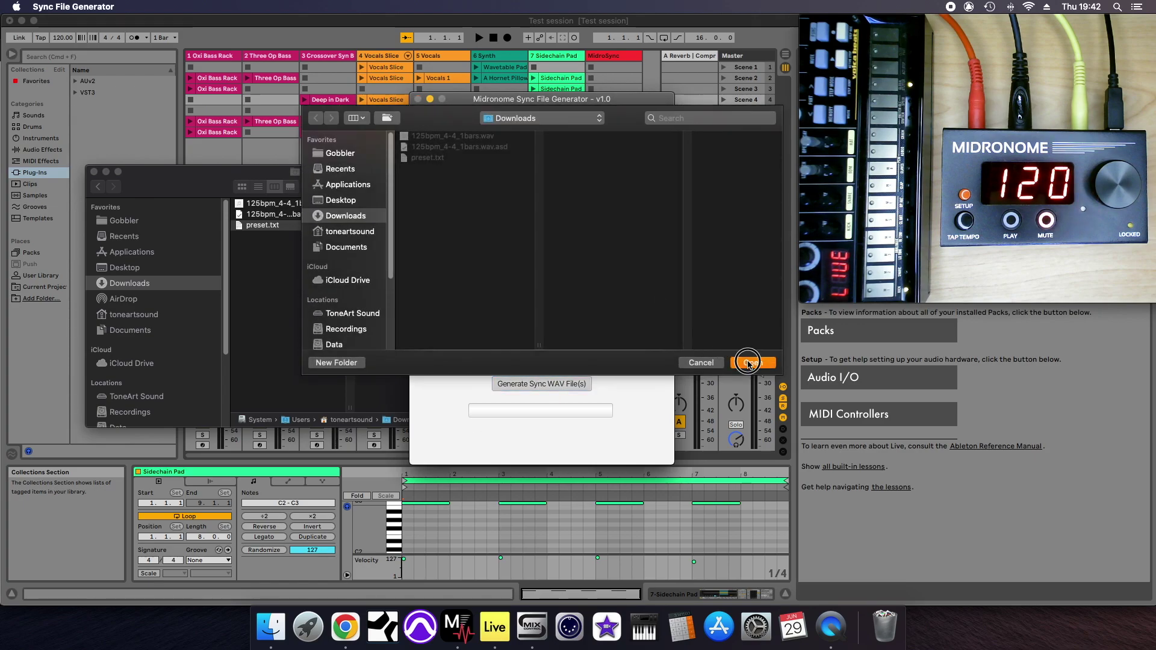
{"action": "left_click", "coordinate": [750, 362]}
{"action": "left_click", "coordinate": [310, 327]}
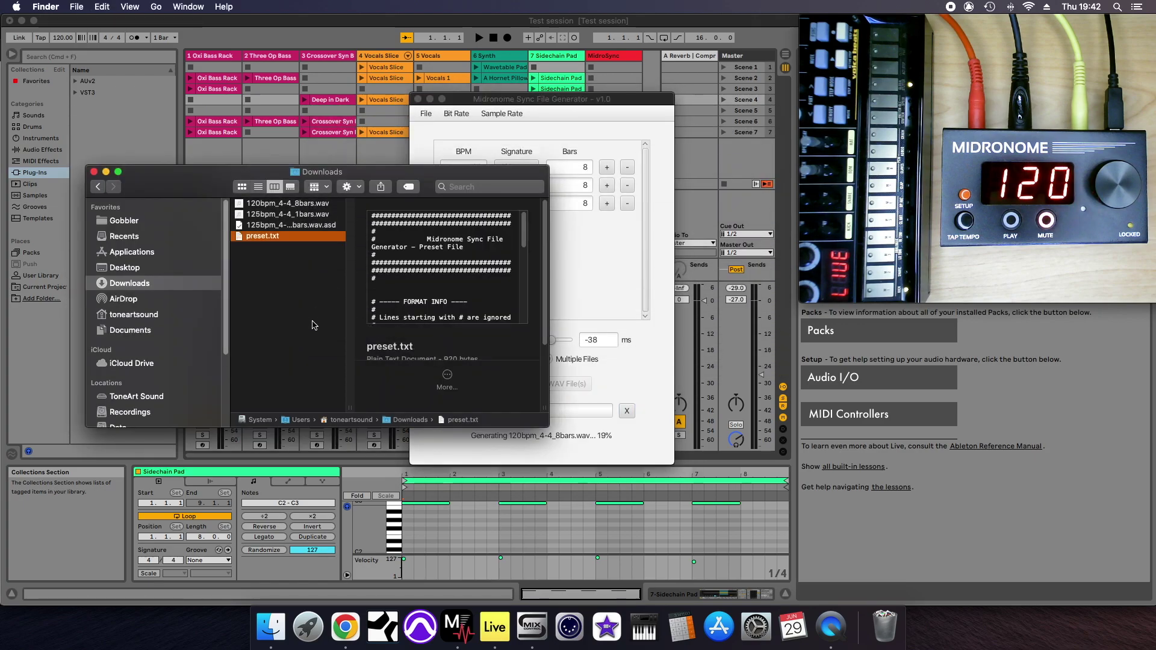
{"action": "left_click", "coordinate": [637, 361]}
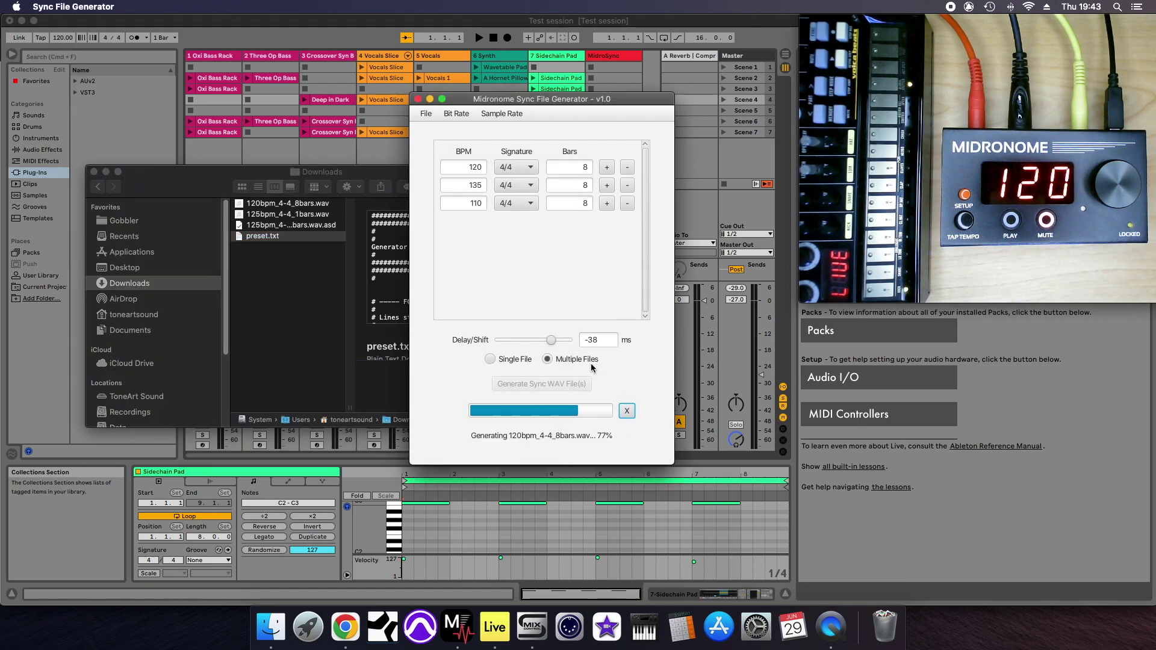
- Watch the 120 and 135 BPM WAVs appear in Downloads, then cancel the 110 BPM file
{"action": "left_click", "coordinate": [310, 284]}
{"action": "left_click_drag", "start_coordinate": [352, 172], "coordinate": [321, 95]}
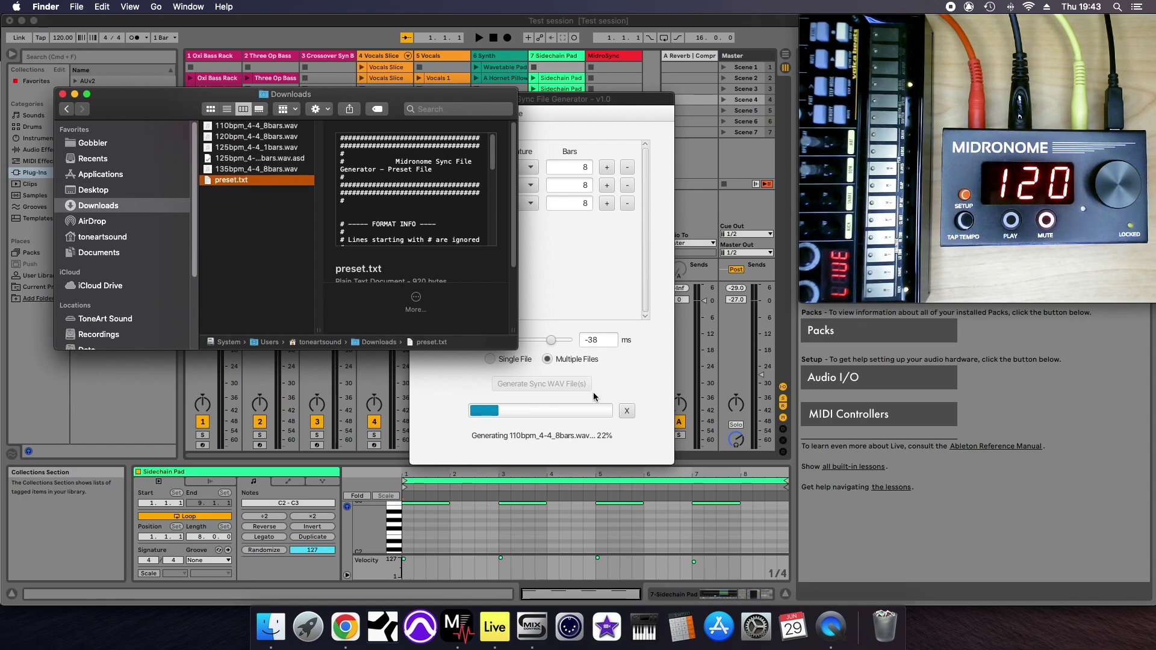
{"action": "left_click", "coordinate": [620, 408]}
{"action": "left_click", "coordinate": [626, 411]}
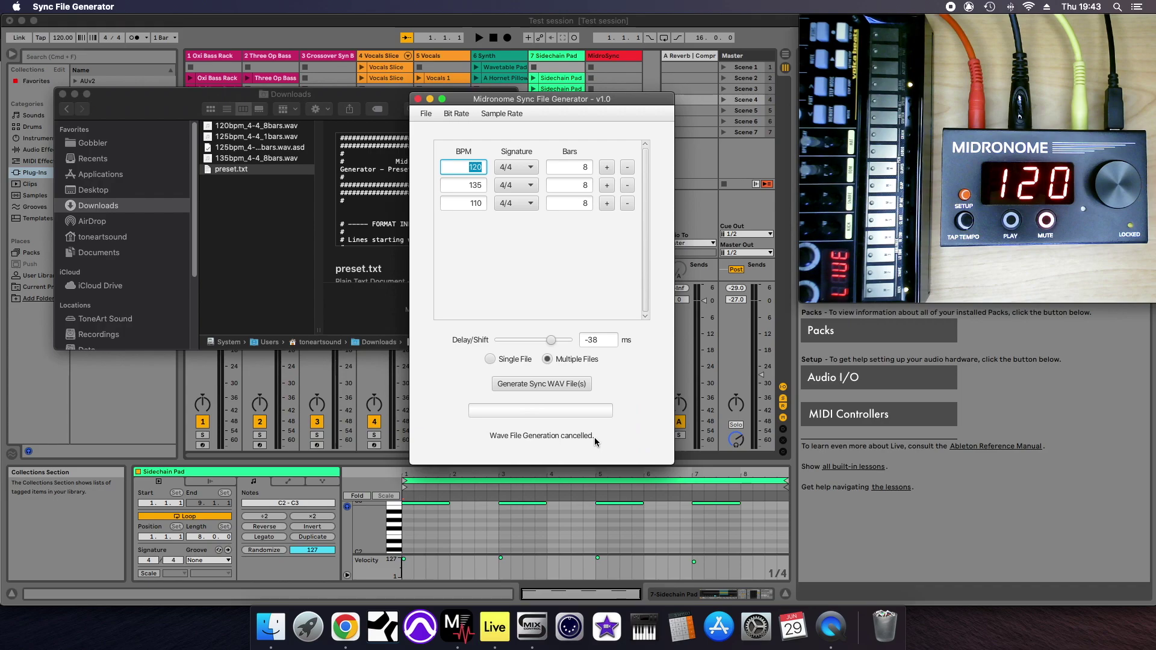
{"action": "left_click", "coordinate": [526, 301]}
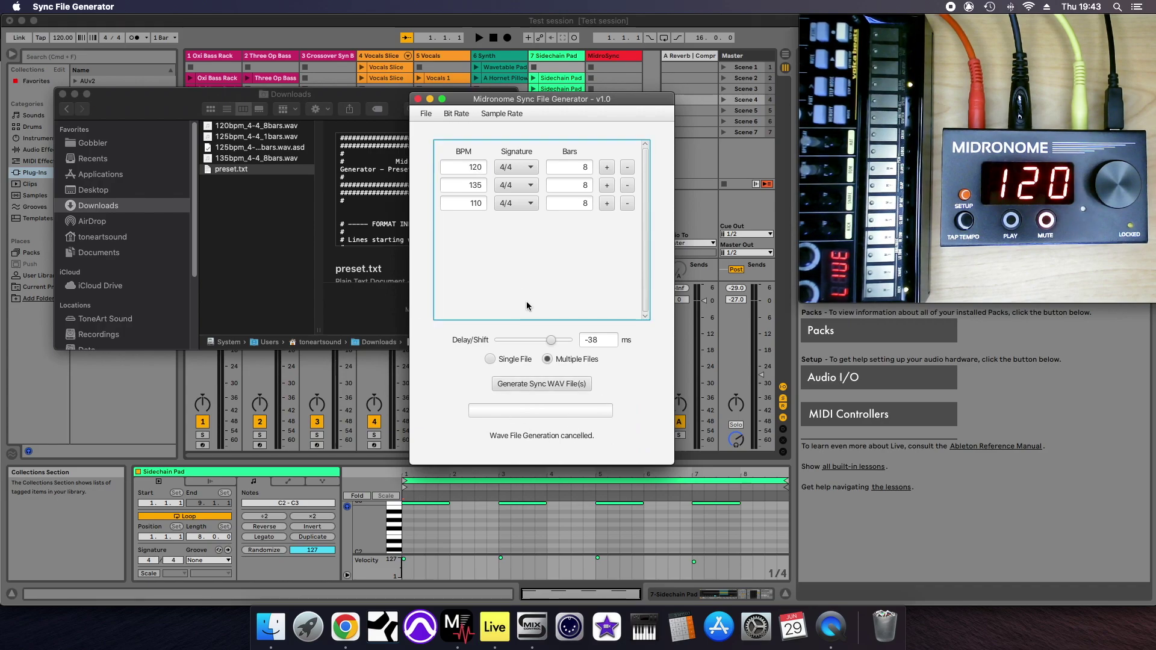